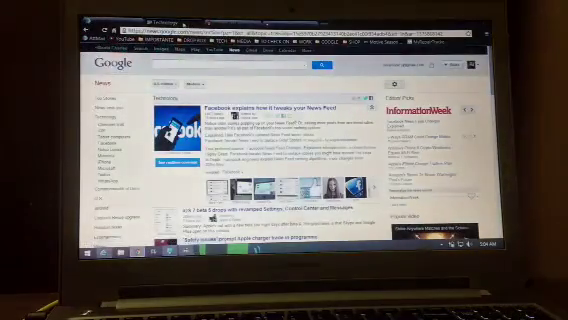
- Open the Virtual Router bookmark in a new tab, view Downloads, then return to the project home
{"action": "key", "text": "ctrl+t"}
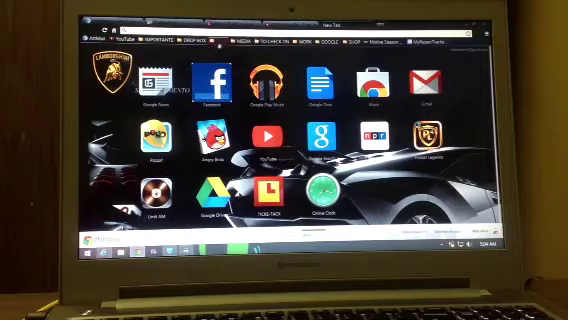
{"action": "left_click", "coordinate": [215, 41]}
{"action": "left_click", "coordinate": [238, 52]}
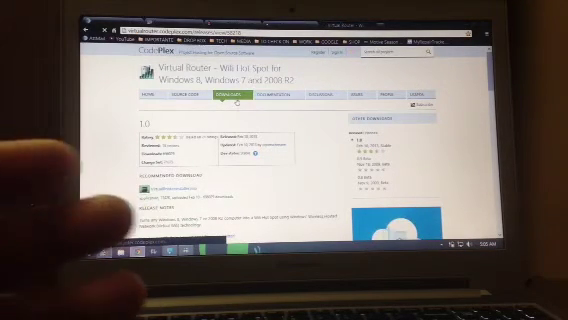
{"action": "left_click", "coordinate": [230, 95]}
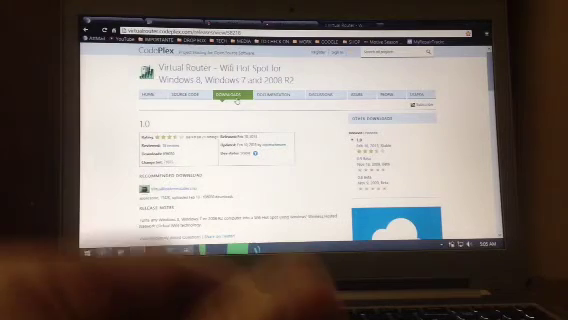
{"action": "scroll", "coordinate": [284, 160], "scroll_direction": "down", "scroll_amount": 3}
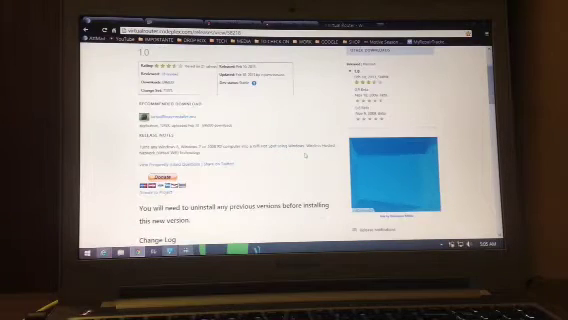
{"action": "scroll", "coordinate": [291, 167], "scroll_direction": "up", "scroll_amount": 3}
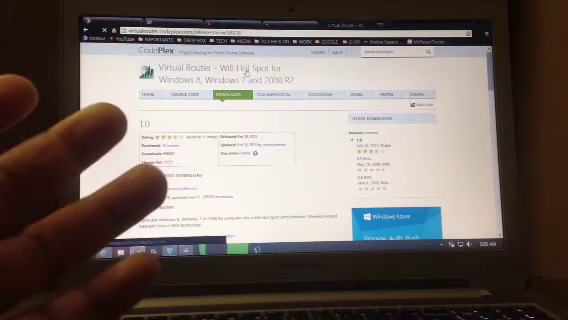
{"action": "key", "text": "alt+Left"}
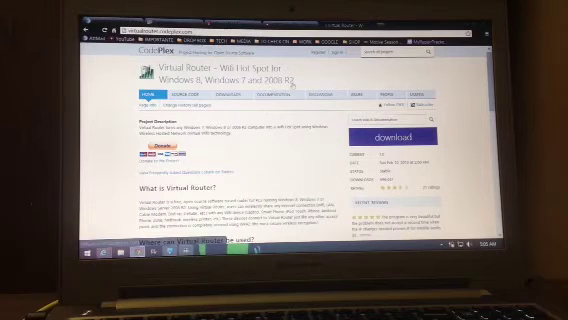
- Download the Virtual Router installer from the project home page and launch its setup wizard
{"action": "left_click", "coordinate": [389, 138]}
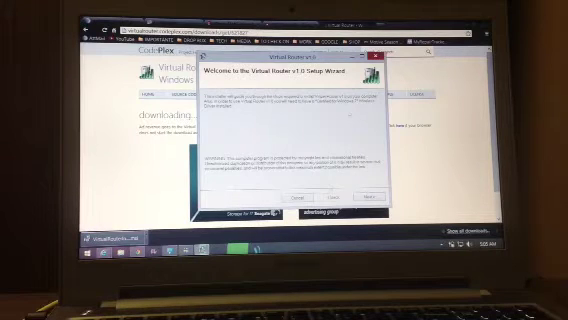
- Accept the welcome page and default installation folder, then close the completed Virtual Router v1.0 installer
{"action": "left_click", "coordinate": [370, 198]}
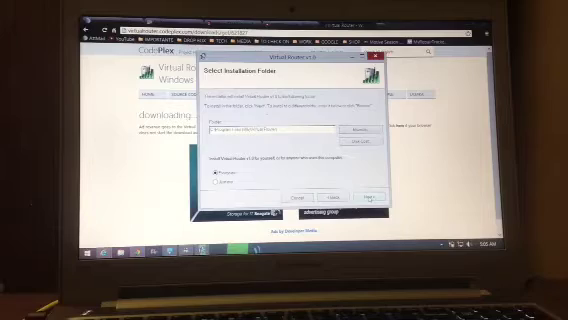
{"action": "left_click", "coordinate": [370, 198]}
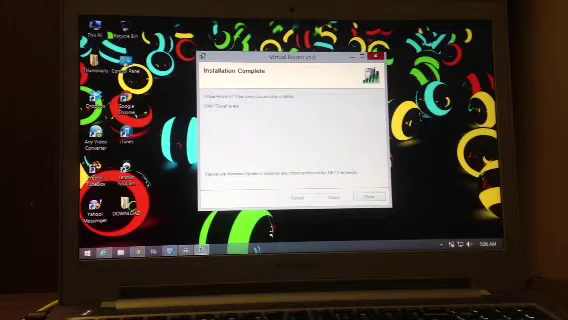
{"action": "left_click", "coordinate": [368, 197]}
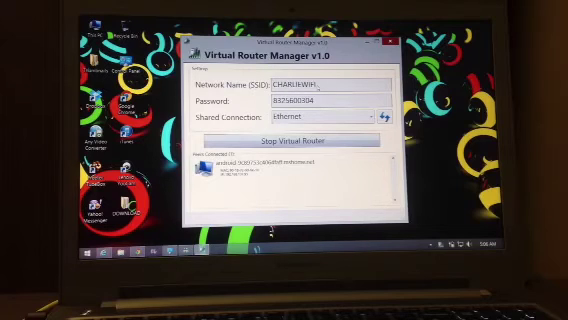
- Stop the hotspot, set Shared Connection to Ethernet, and start Virtual Router again
{"action": "left_click", "coordinate": [292, 140]}
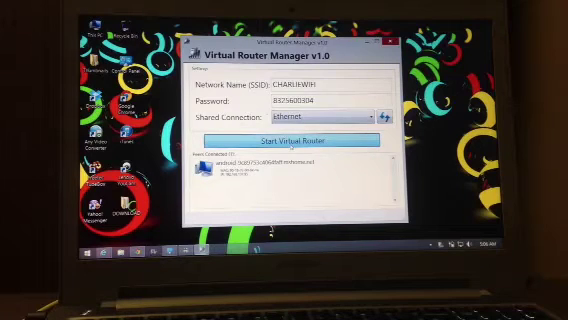
{"action": "left_click", "coordinate": [292, 140]}
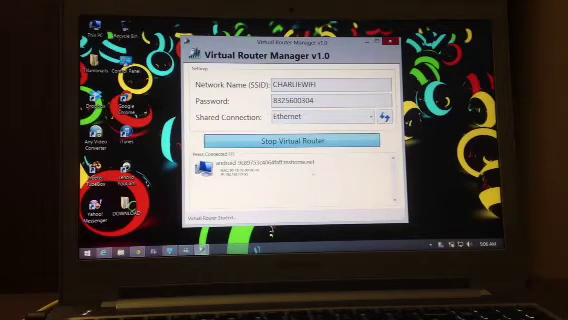
{"action": "left_click", "coordinate": [292, 140]}
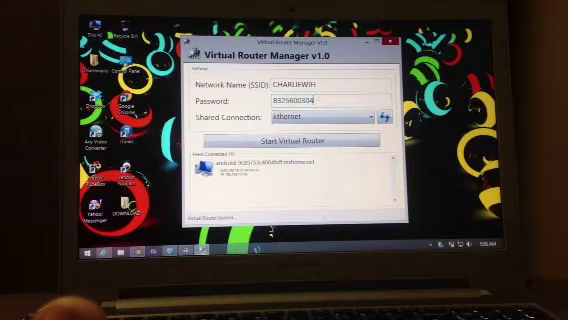
{"action": "left_click", "coordinate": [370, 117]}
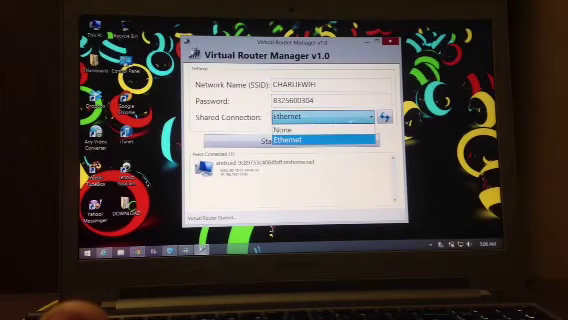
{"action": "left_click", "coordinate": [298, 140]}
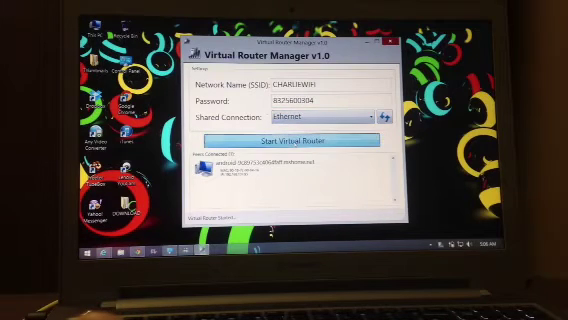
{"action": "left_click", "coordinate": [298, 141]}
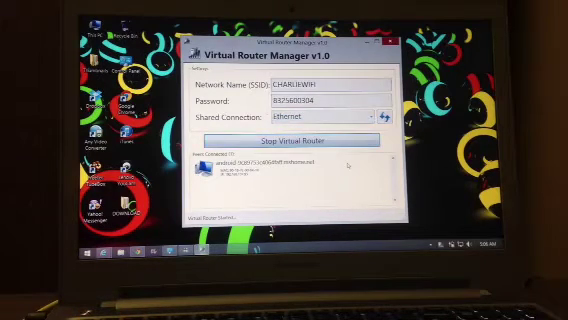